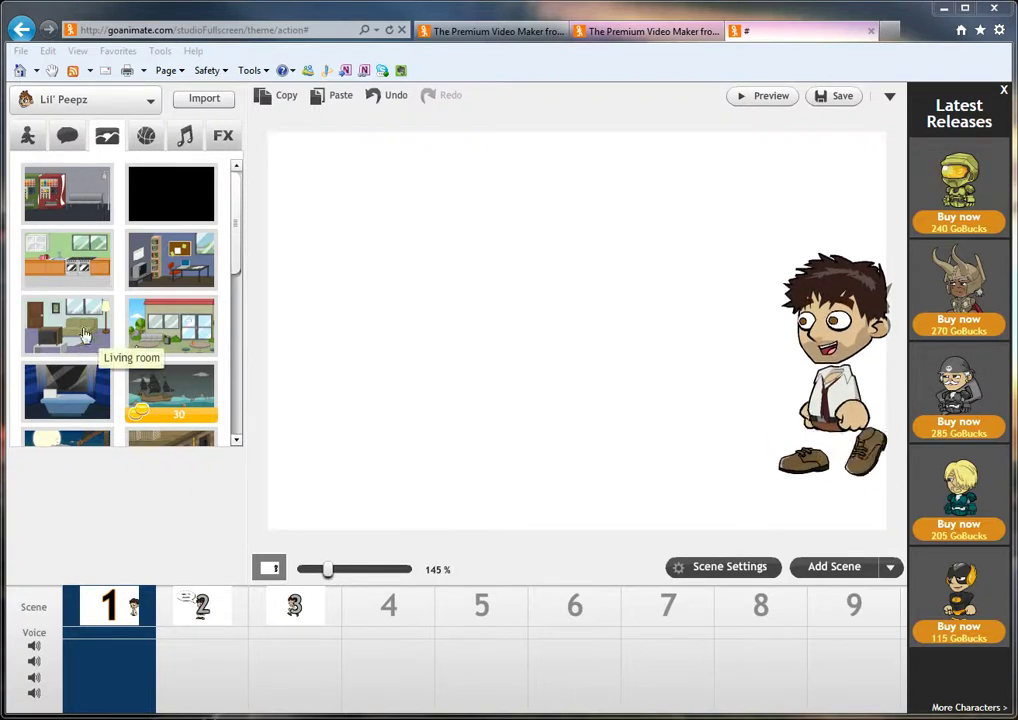
- Drag the Living room background from the backgrounds library into scene 1
drag(70, 327, 500, 258)
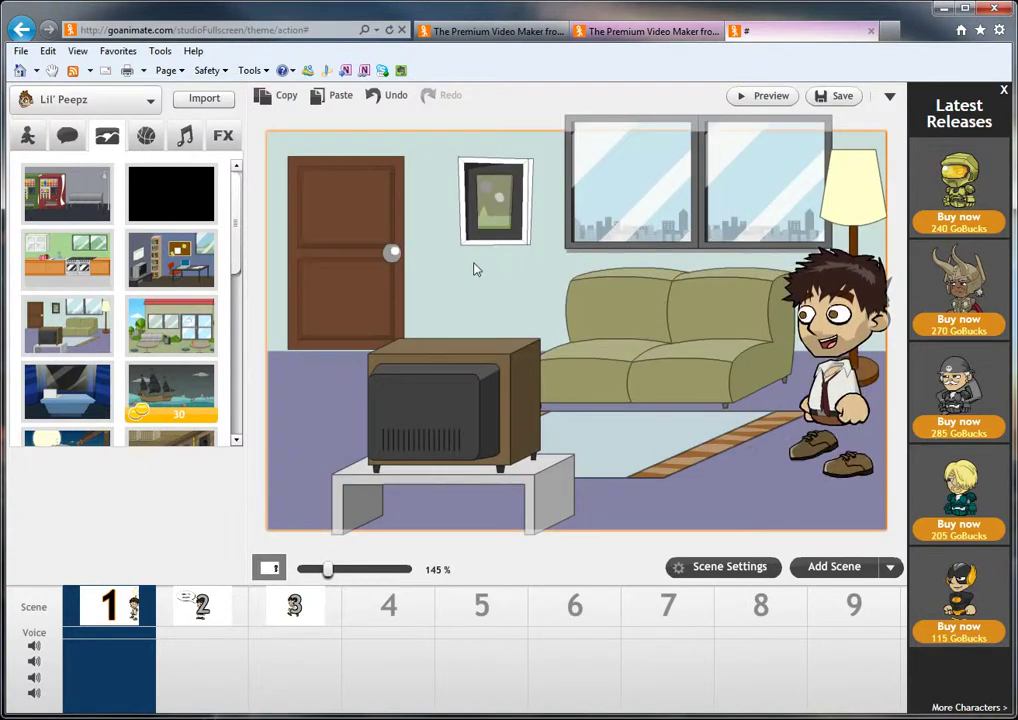
- Add the Living room background to scene 2
right_click(207, 605)
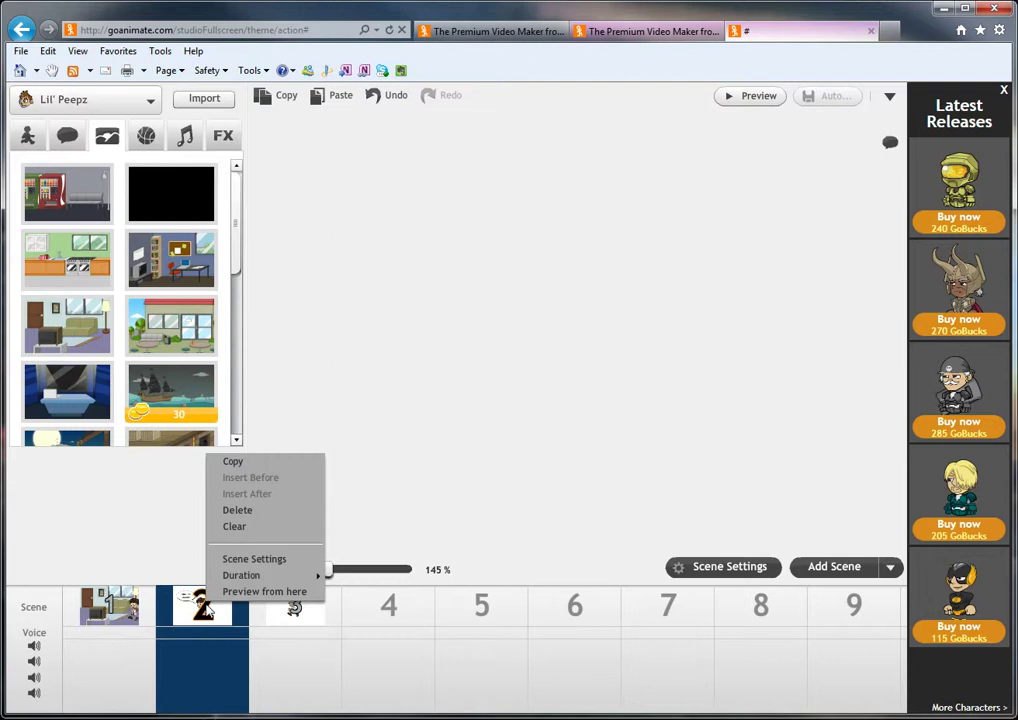
click(340, 370)
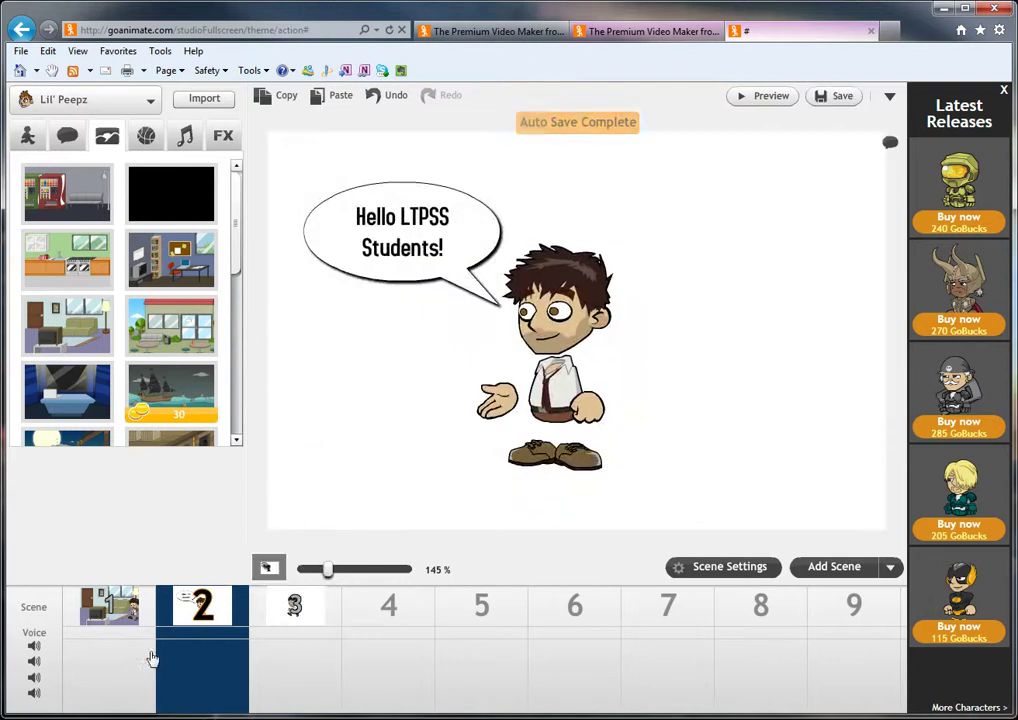
right_click(110, 630)
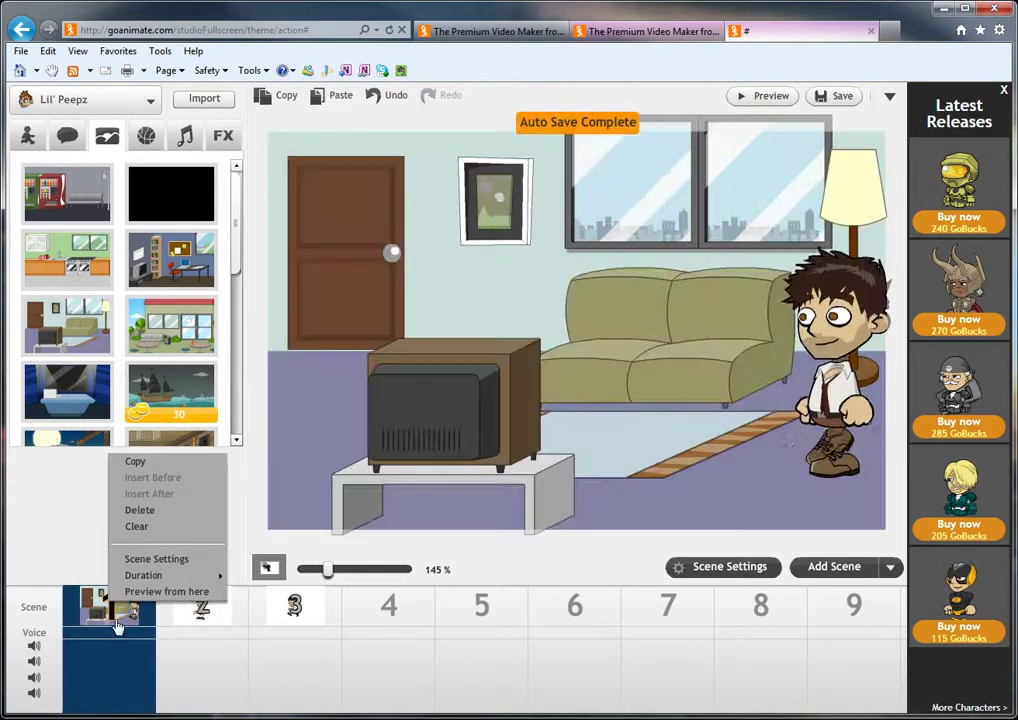
right_click(117, 625)
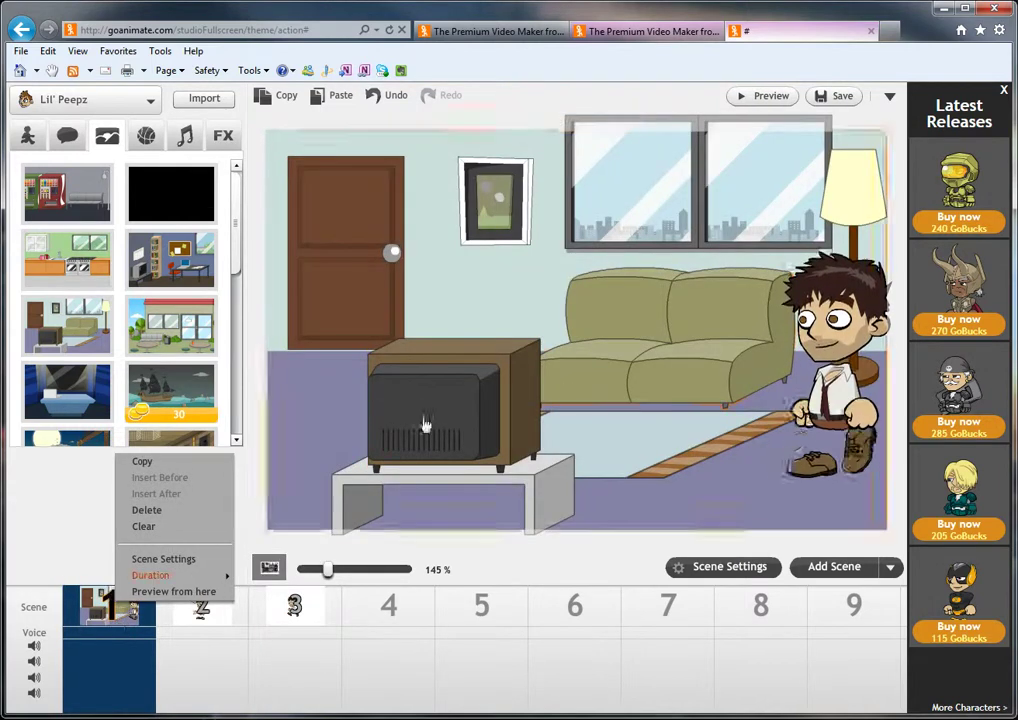
right_click(210, 626)
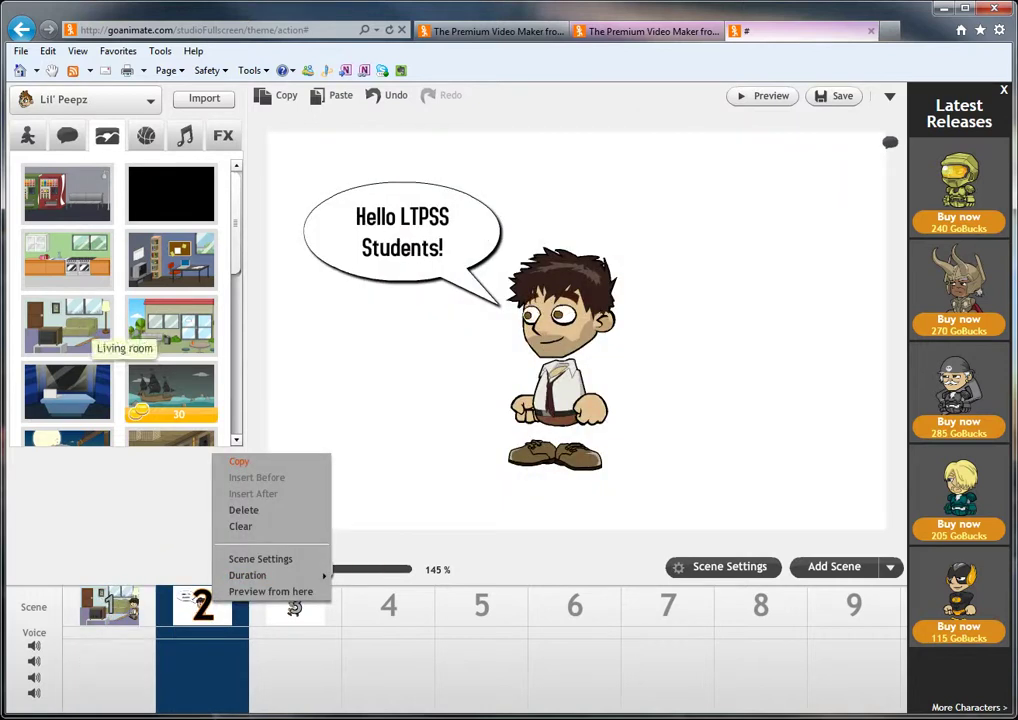
drag(67, 325, 430, 360)
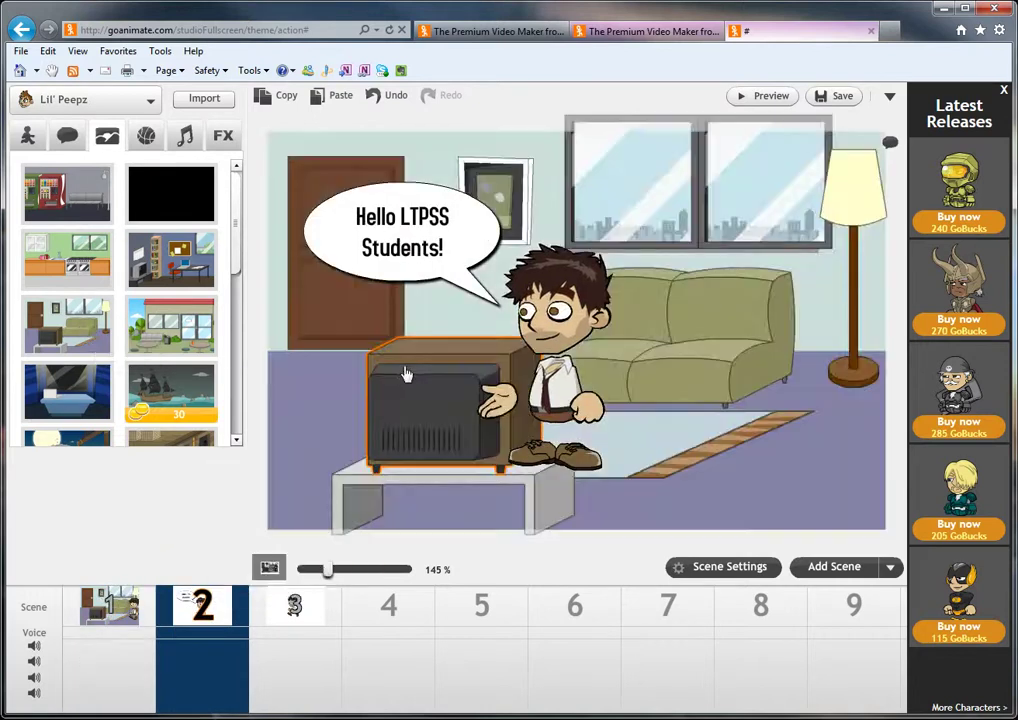
- Add the Living room background to scene 3, then return to scene 1
right_click(321, 620)
drag(67, 325, 312, 421)
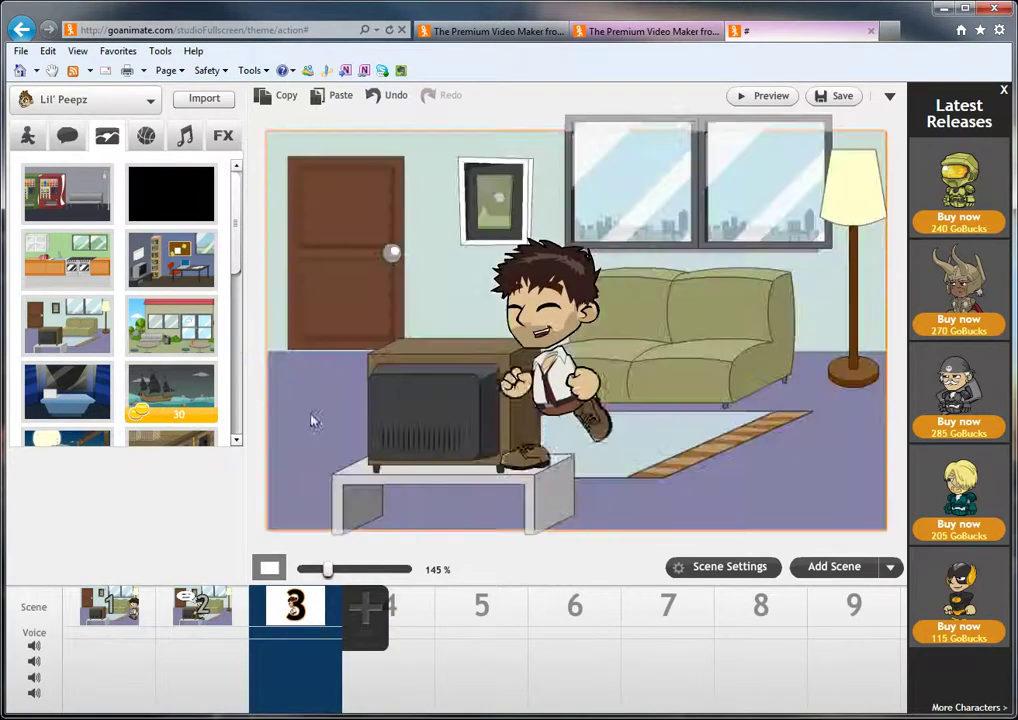
right_click(203, 607)
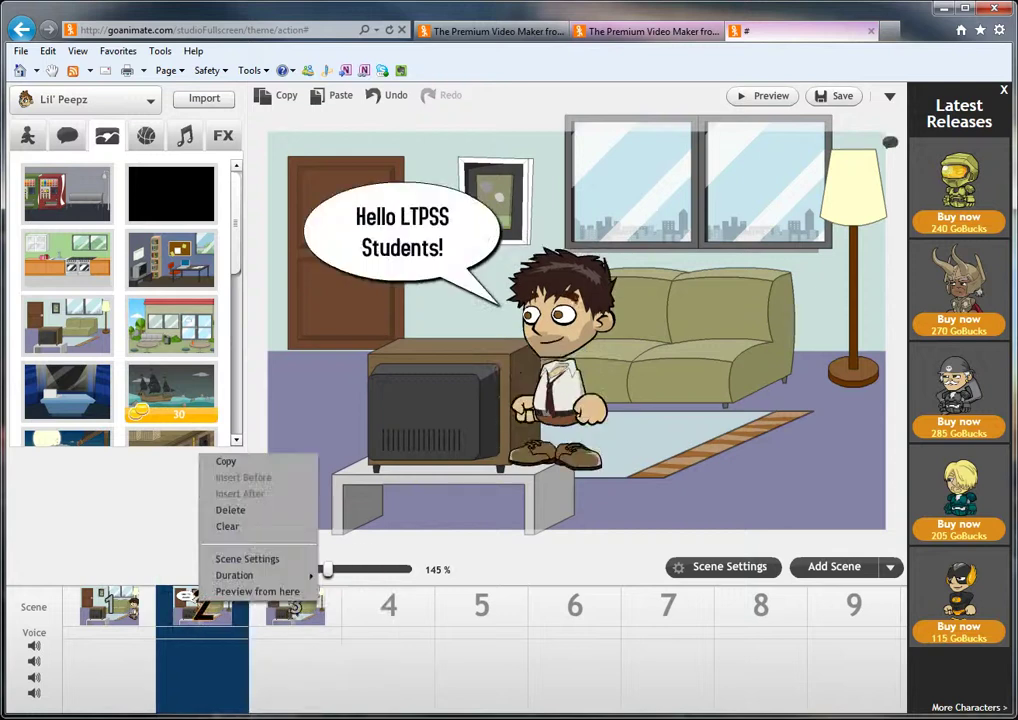
click(141, 519)
right_click(107, 619)
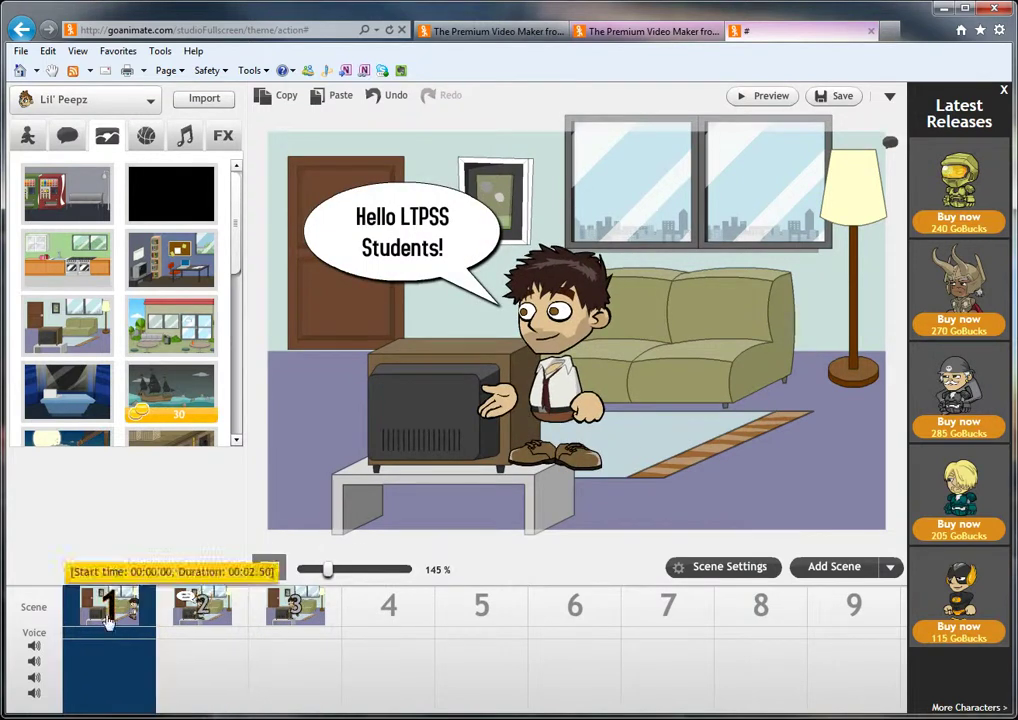
click(70, 490)
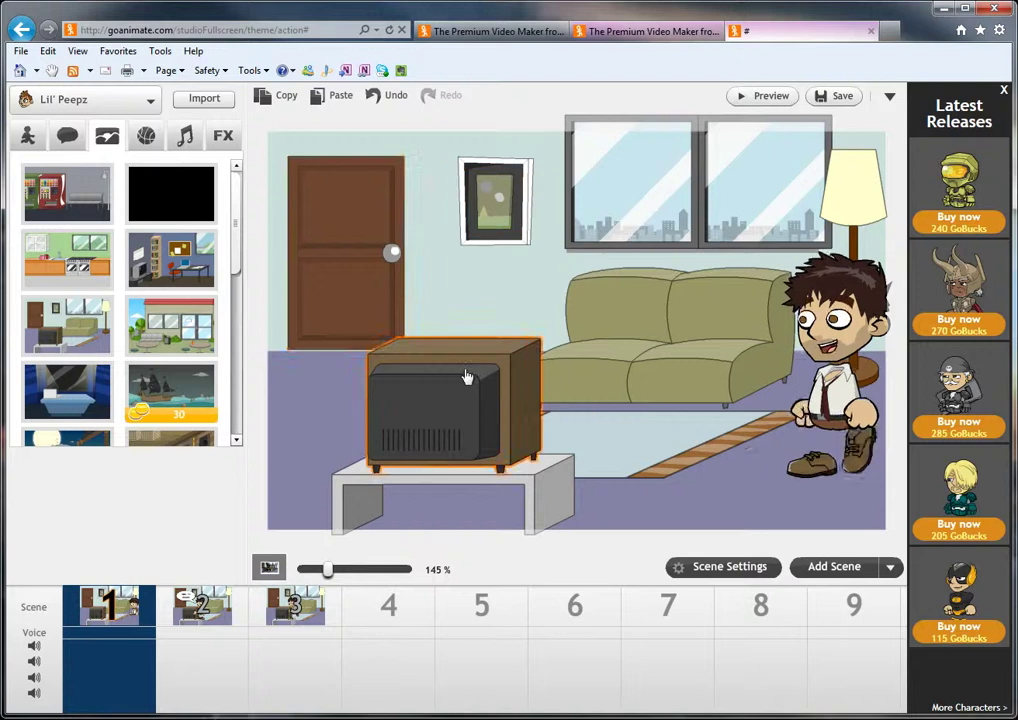
- Nudge the TV slightly so it sits properly on its stand in scene 1
click(463, 408)
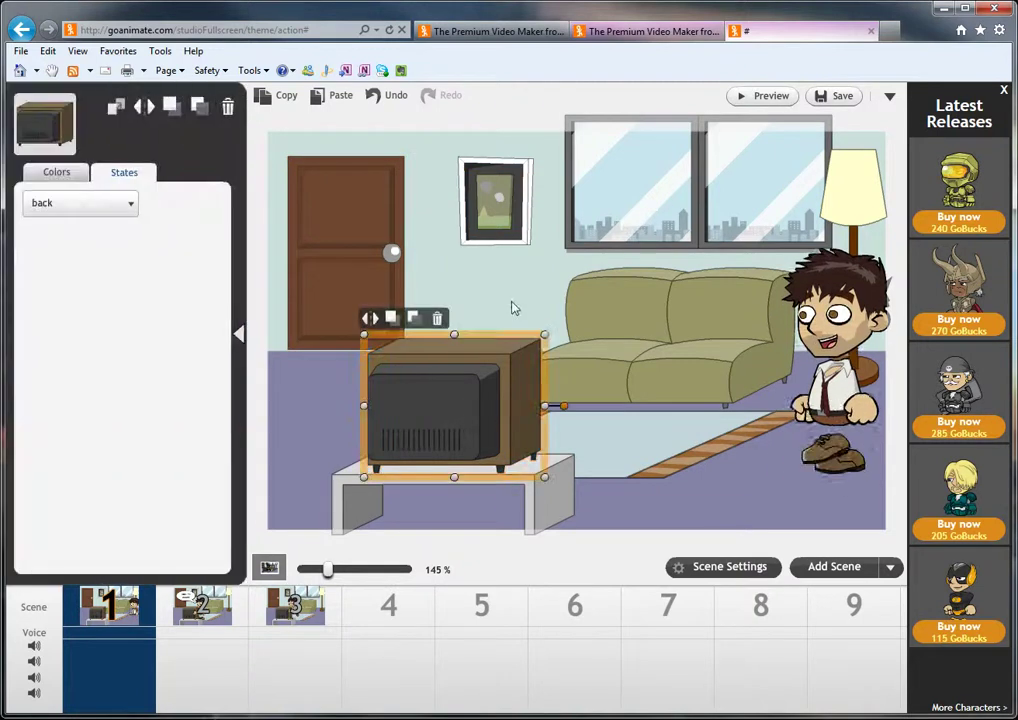
click(510, 308)
click(446, 415)
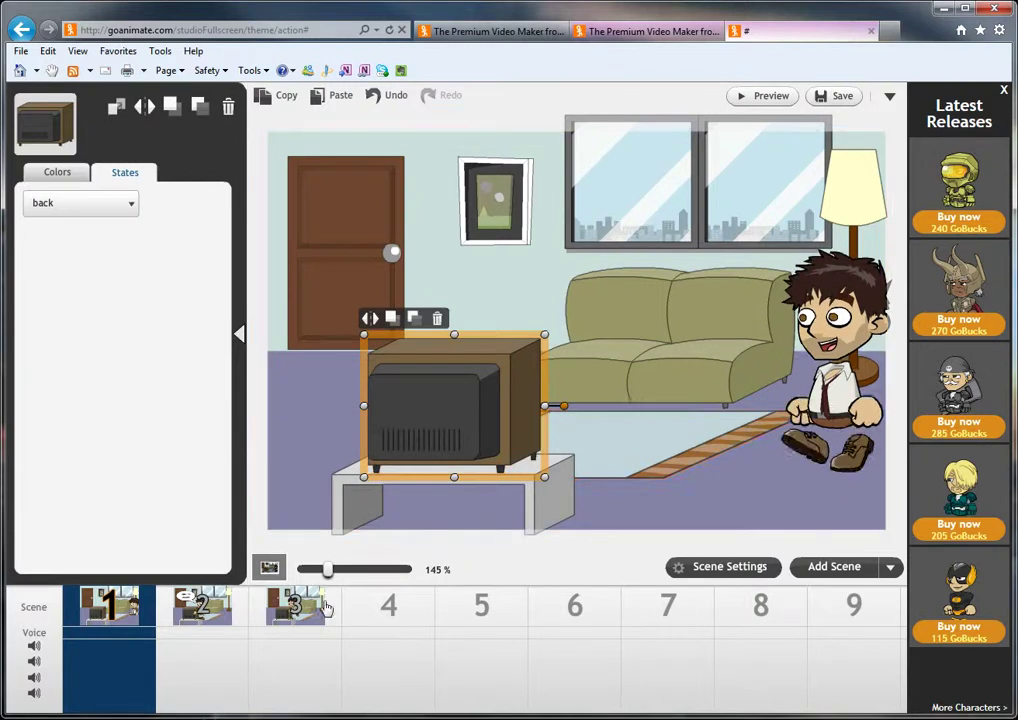
click(500, 389)
mouse_move(500, 377)
mouse_down()
mouse_move(495, 391)
mouse_move(502, 379)
mouse_move(425, 345)
mouse_move(762, 340)
mouse_move(491, 397)
mouse_move(504, 386)
mouse_up()
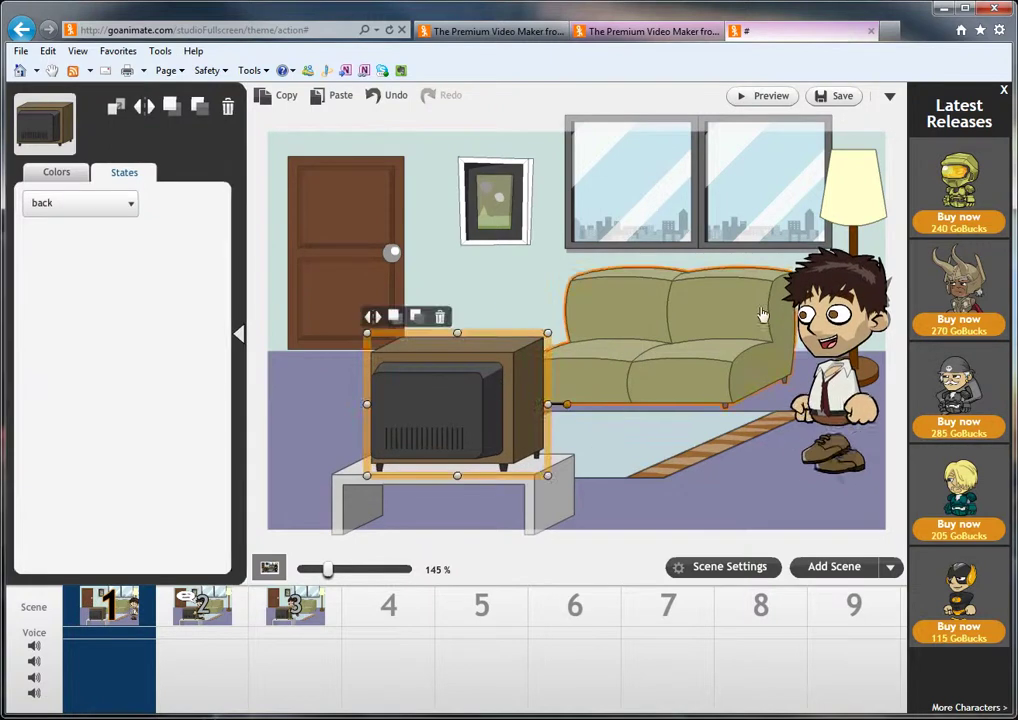
click(764, 100)
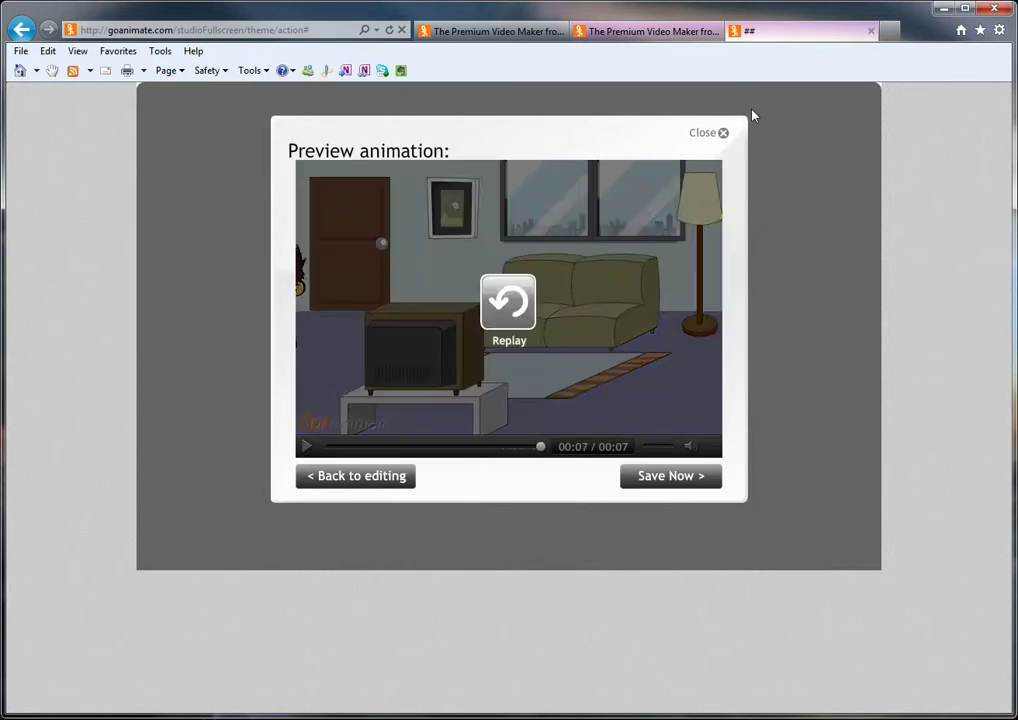
click(377, 479)
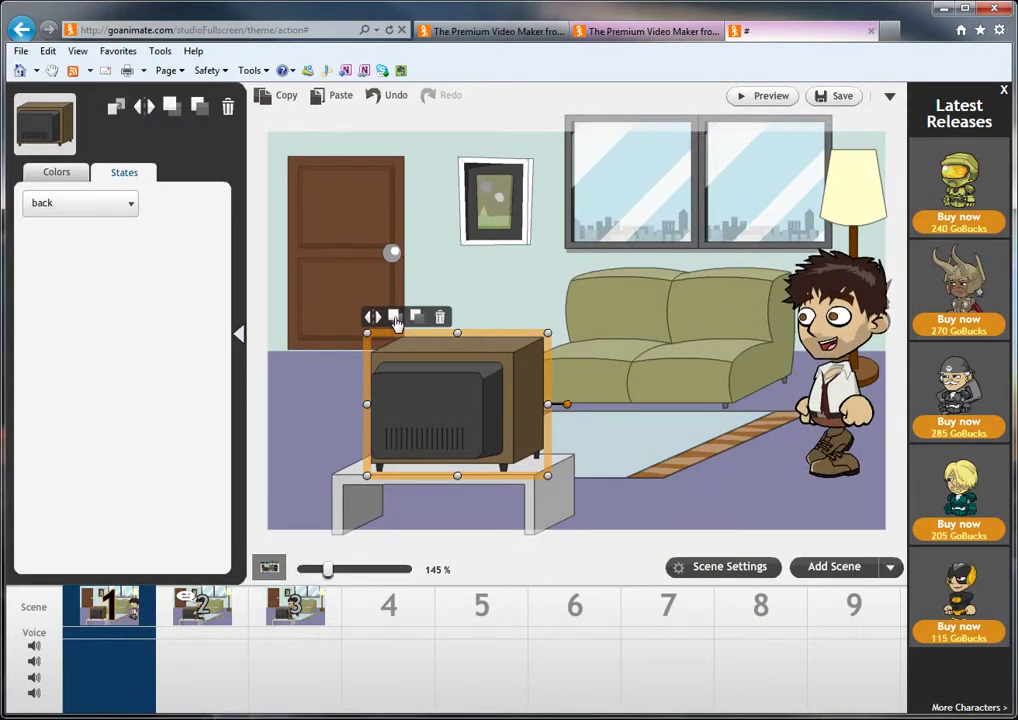
- Change the white stand's layer against the TV in scene 1, then preview the 7-second animation
click(541, 516)
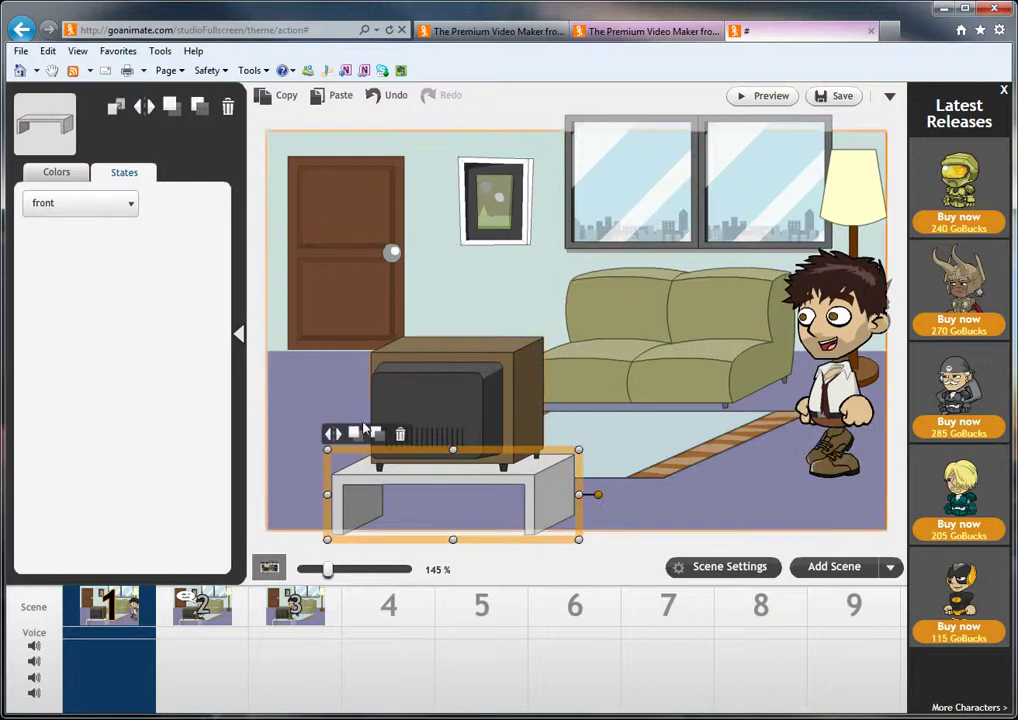
click(353, 437)
click(466, 409)
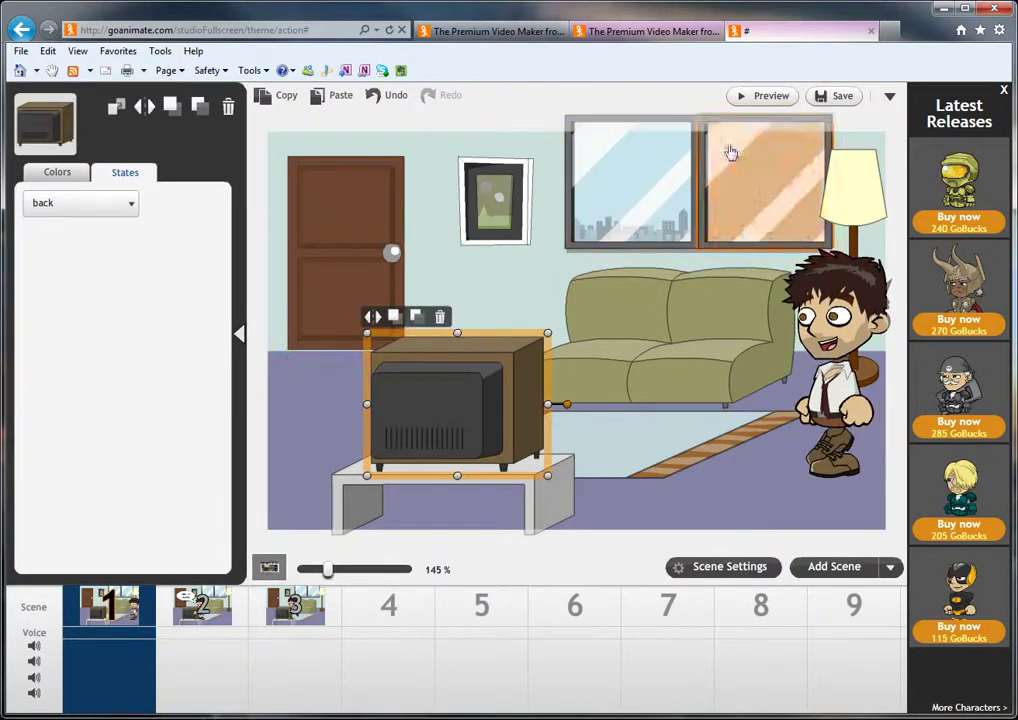
click(770, 96)
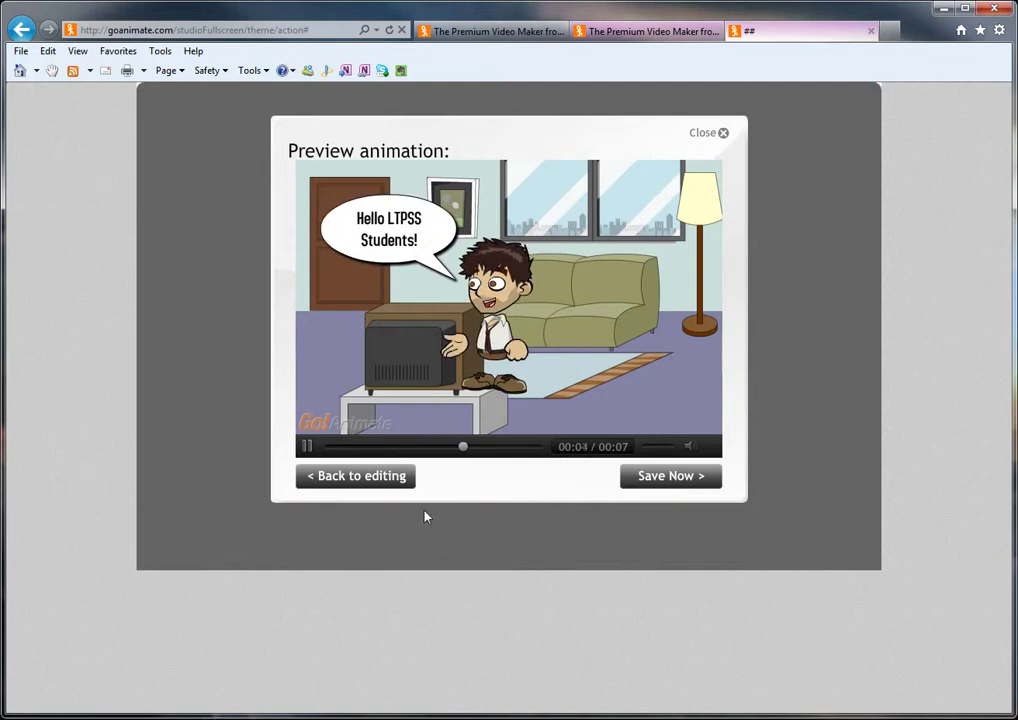
- In scene 2, bring the TV forward in front of the character
click(378, 482)
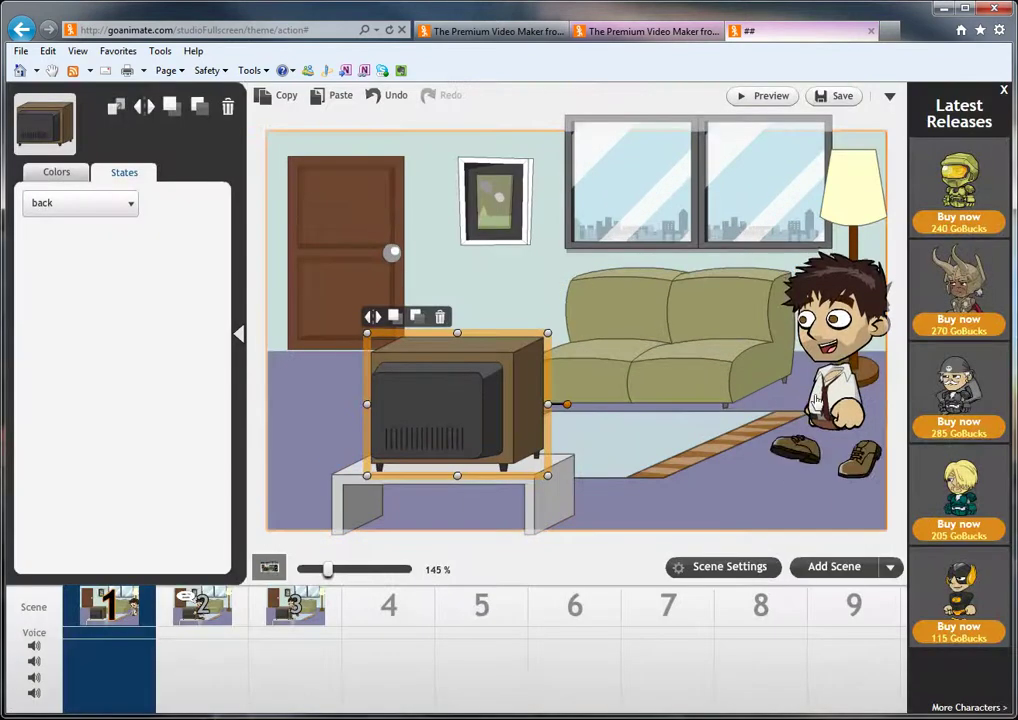
right_click(203, 603)
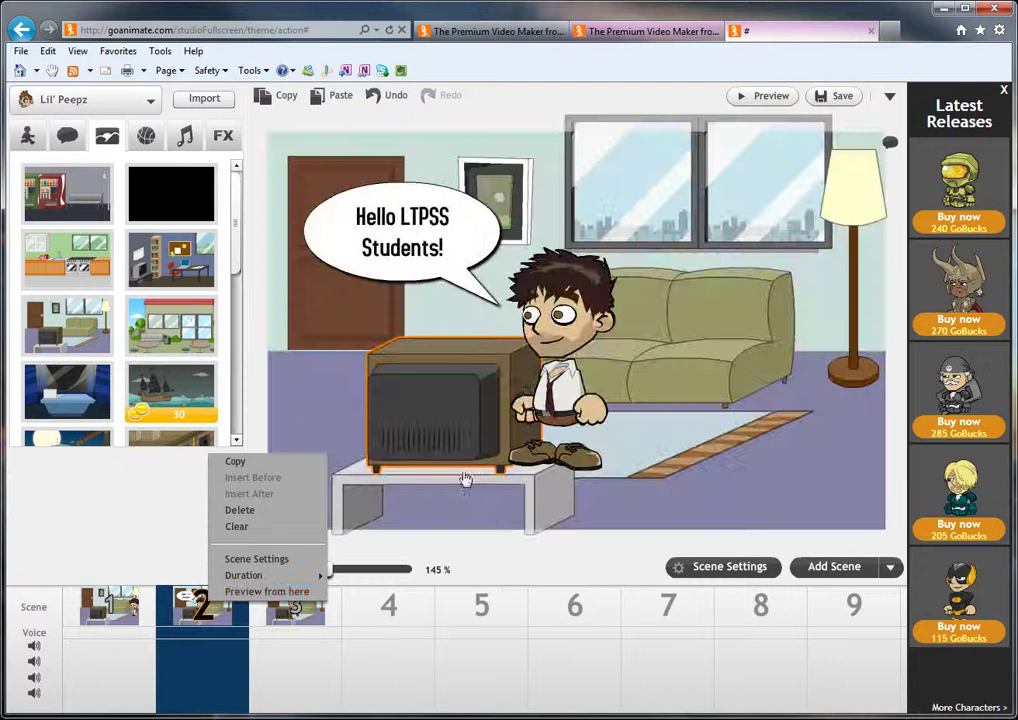
click(473, 409)
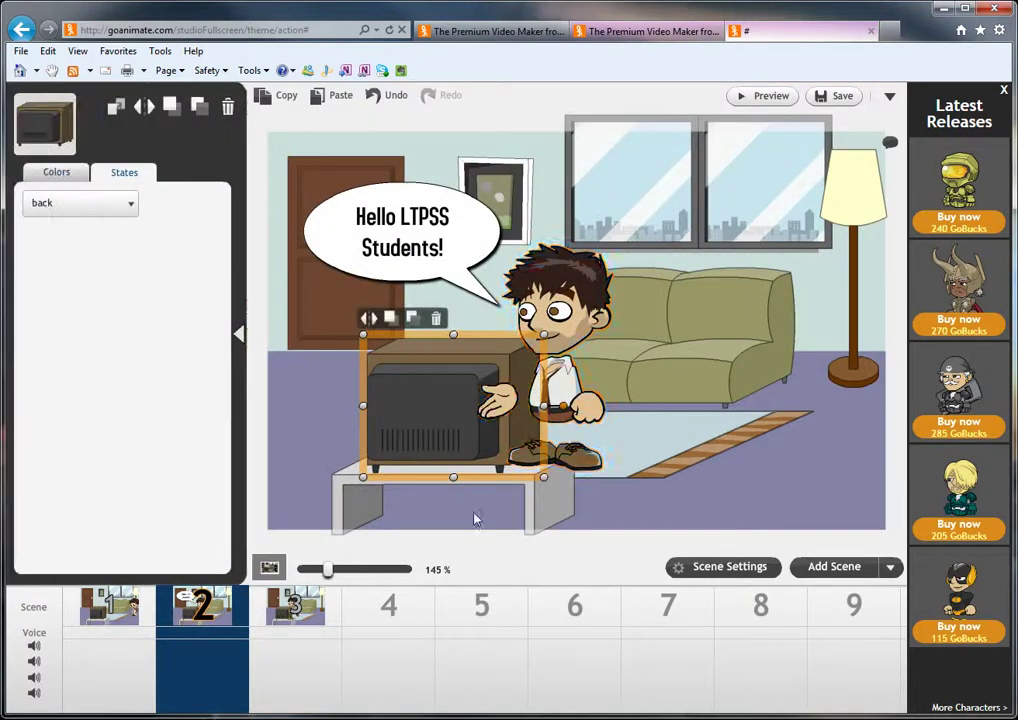
click(390, 319)
click(545, 510)
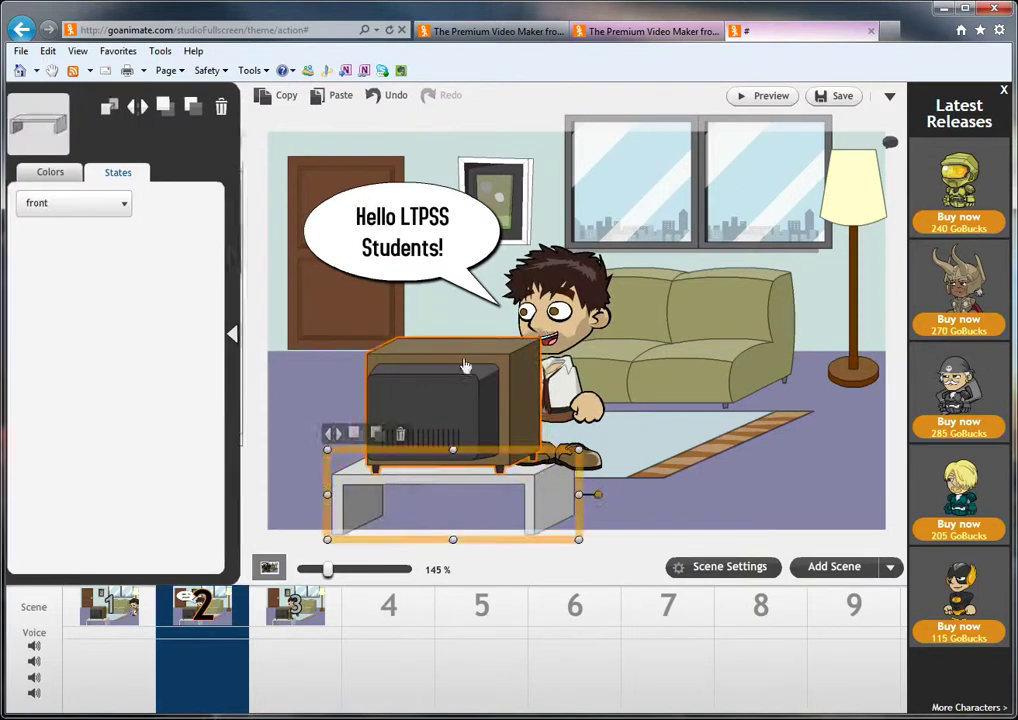
- In scene 3, bring the TV in front of the character, then return to scene 1 and preview
click(285, 610)
right_click(285, 605)
click(484, 380)
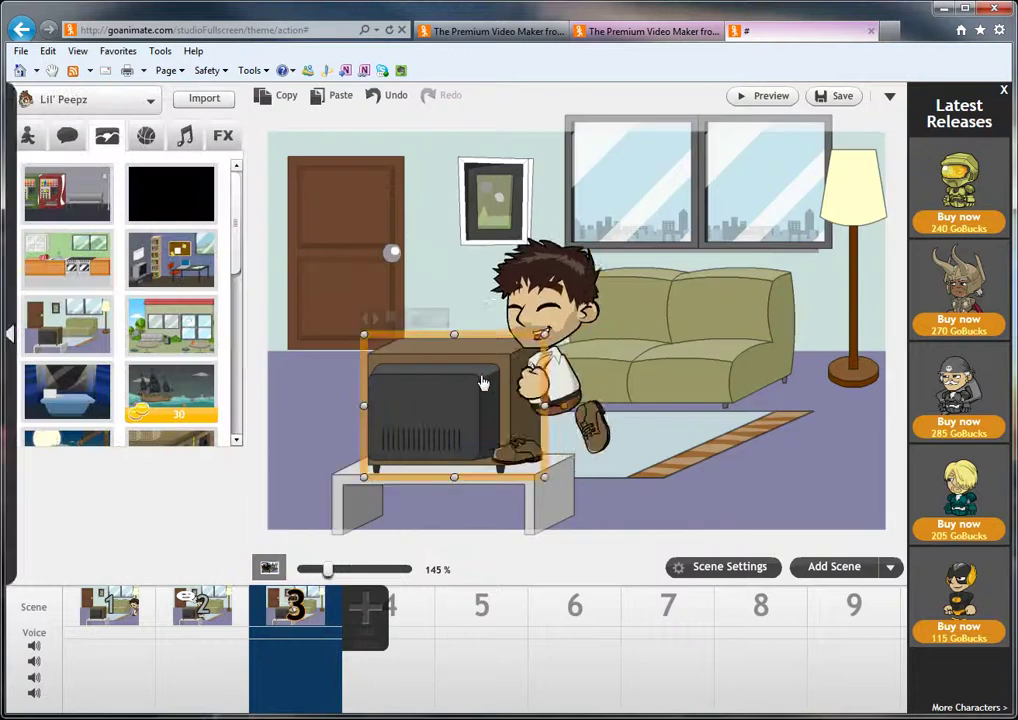
click(391, 318)
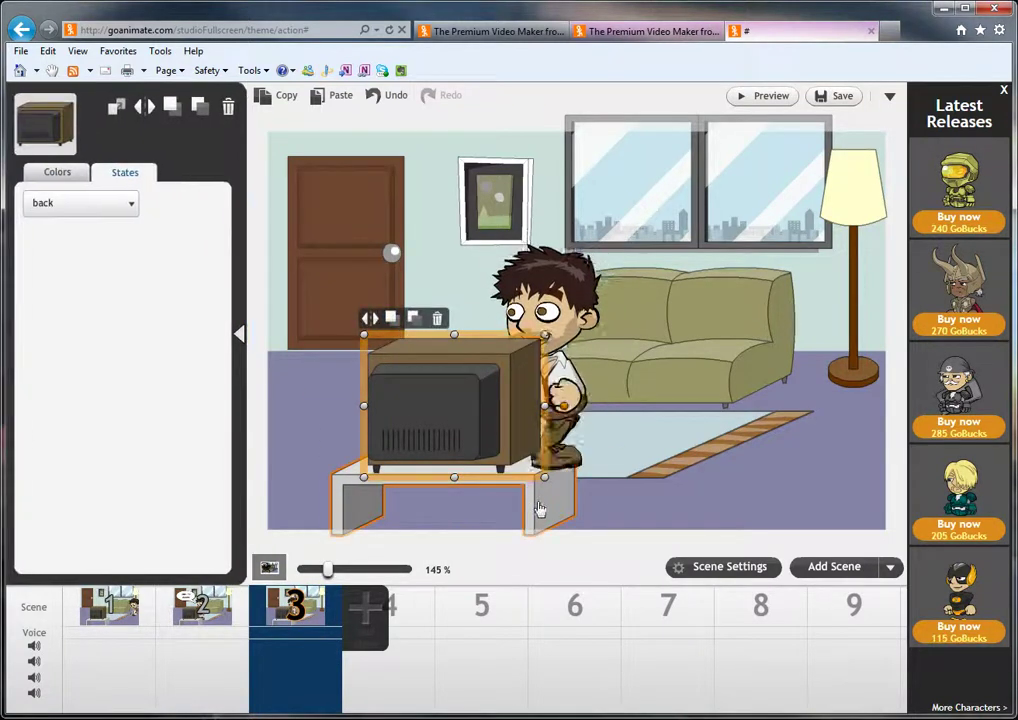
click(450, 505)
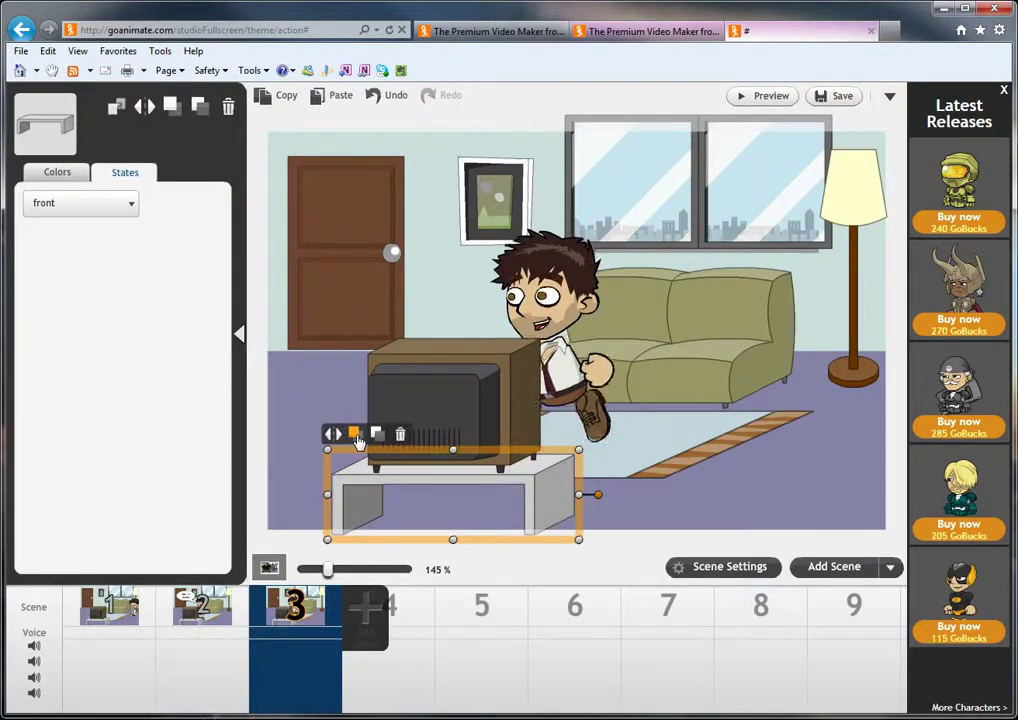
right_click(112, 612)
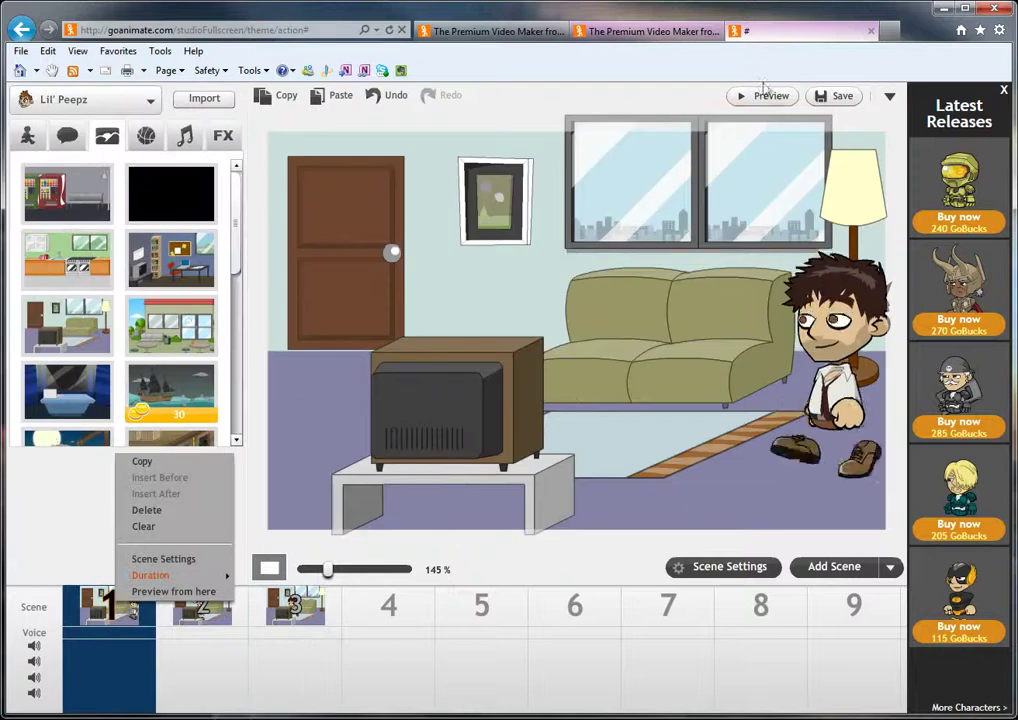
click(772, 98)
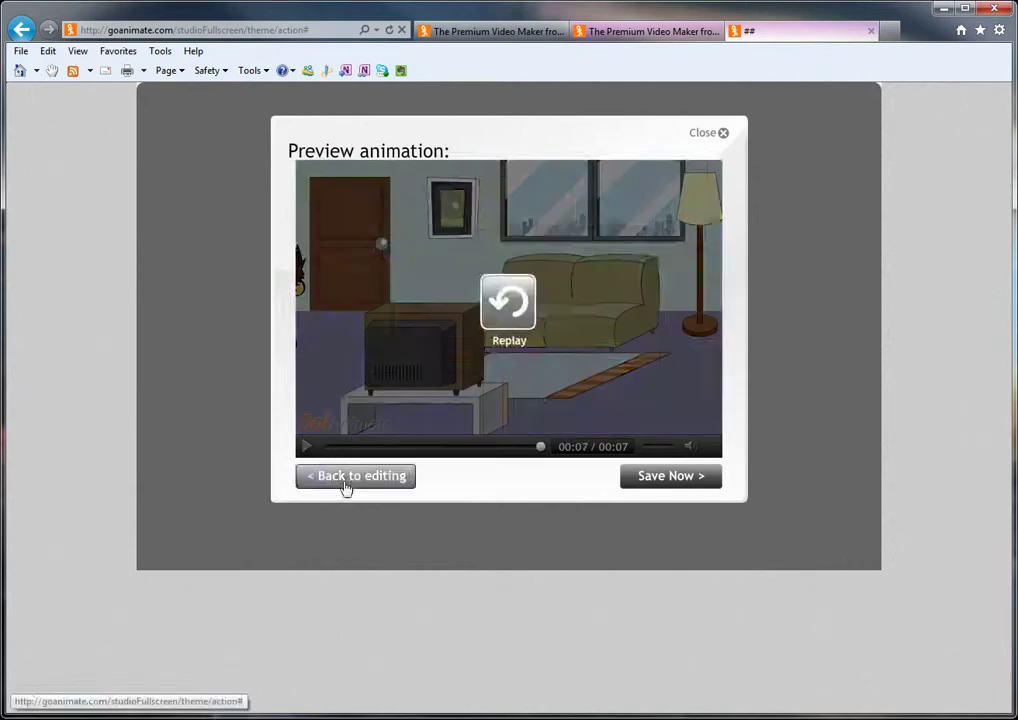
click(340, 480)
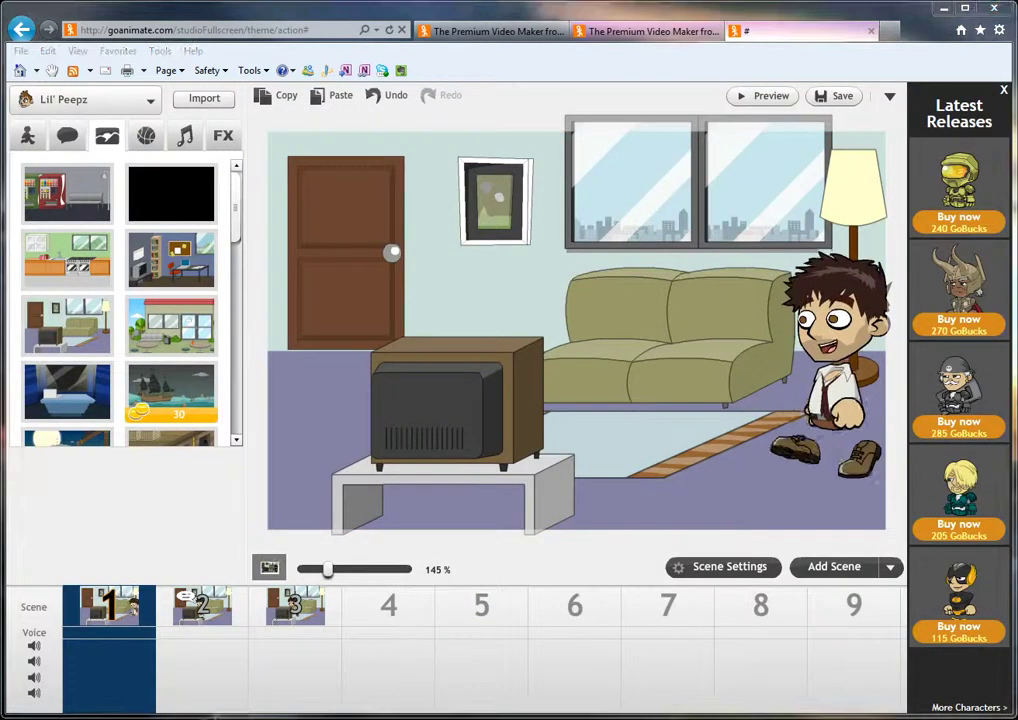
drag(240, 198, 258, 243)
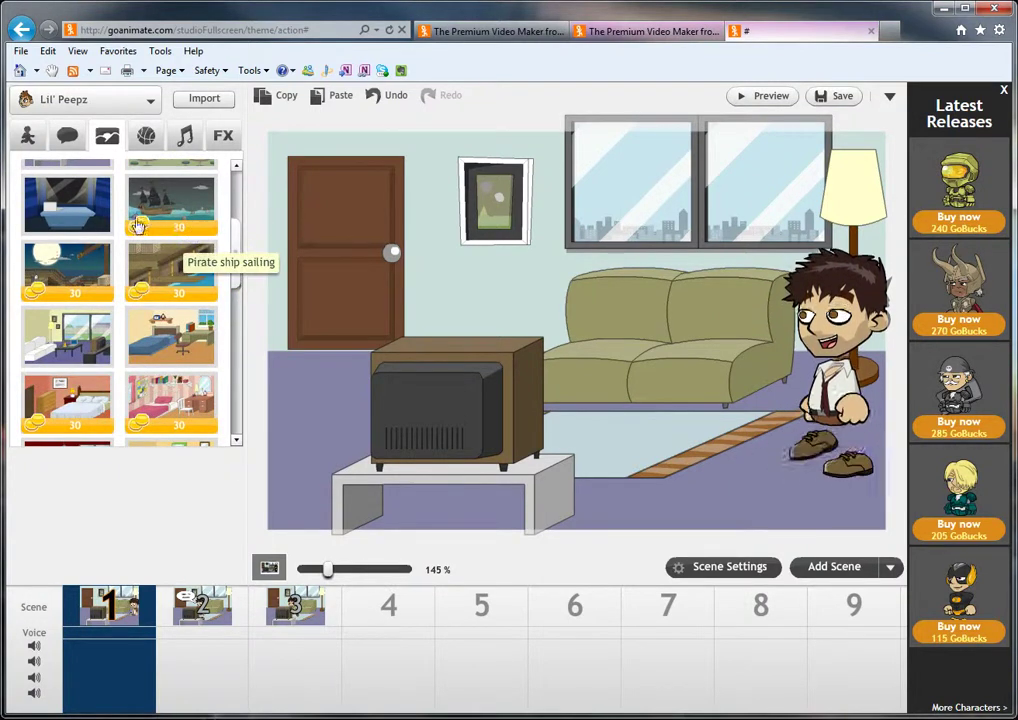
drag(240, 243, 247, 276)
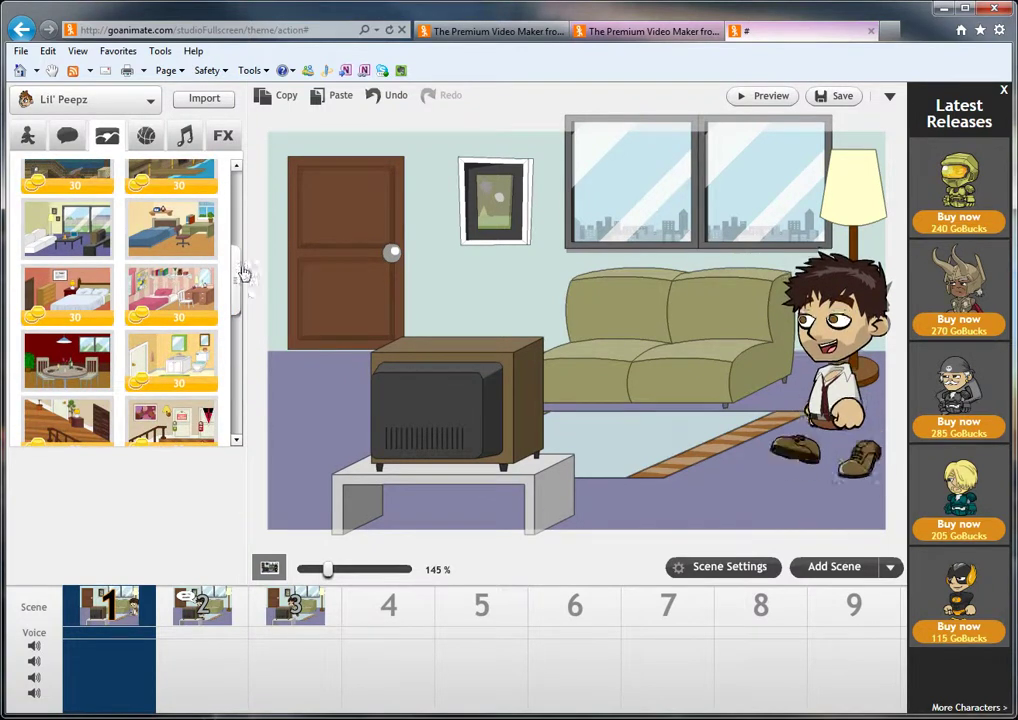
drag(243, 272, 257, 252)
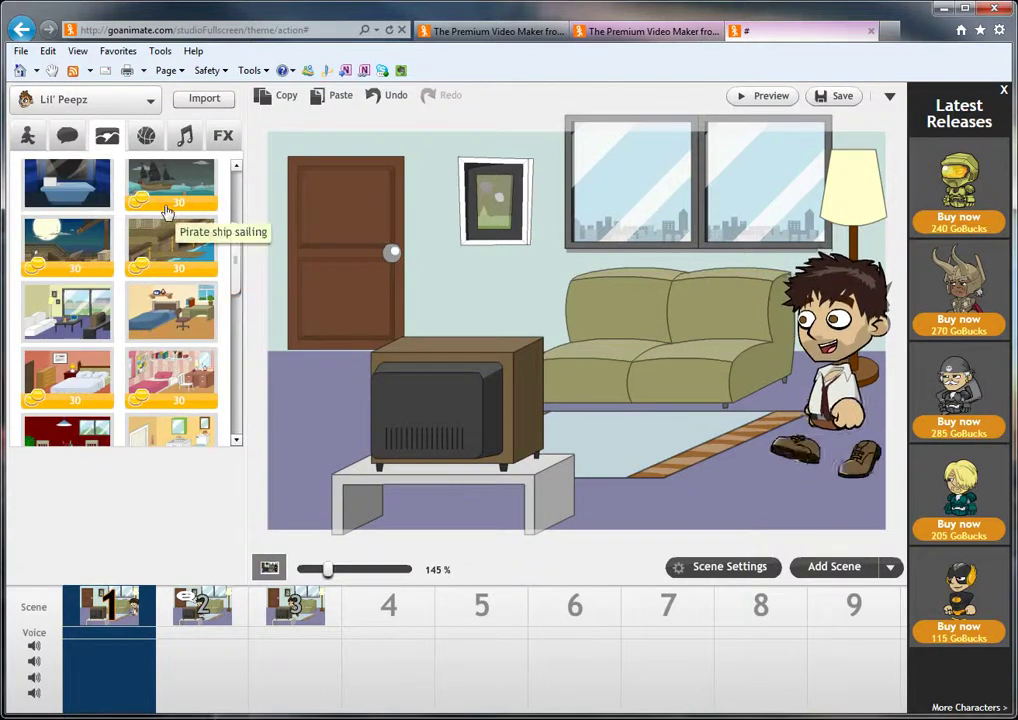
drag(240, 272, 253, 206)
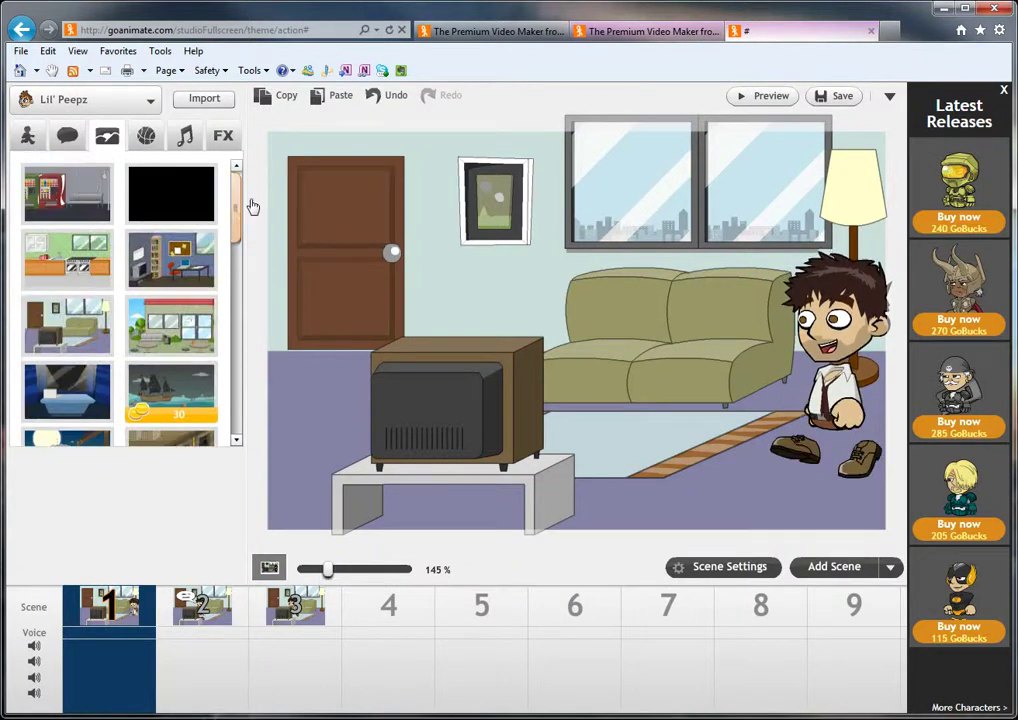